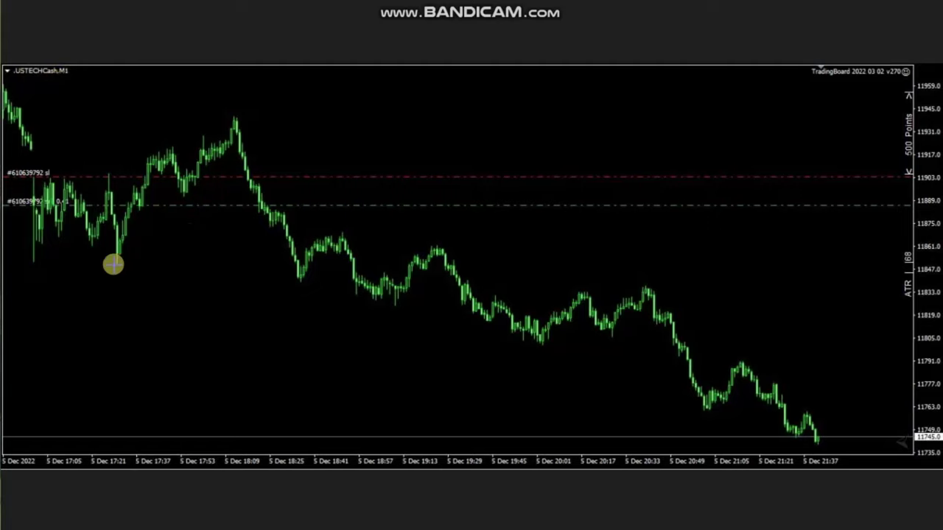
Draw the green rising wedge on the M1 USTECHCash chart, plus a line falling right from its peak
left_click_drag(115, 263, 261, 125)
left_click_drag(98, 179, 242, 123)
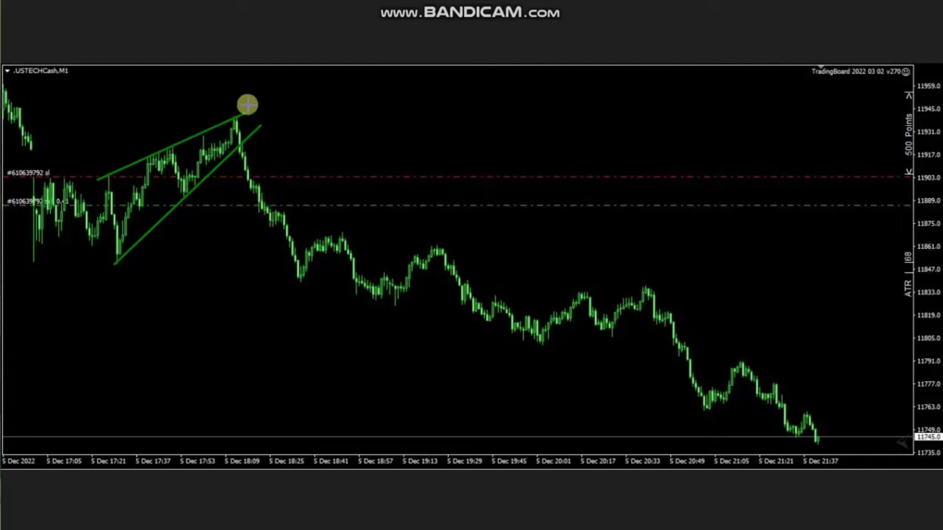
left_click_drag(232, 116, 888, 390)
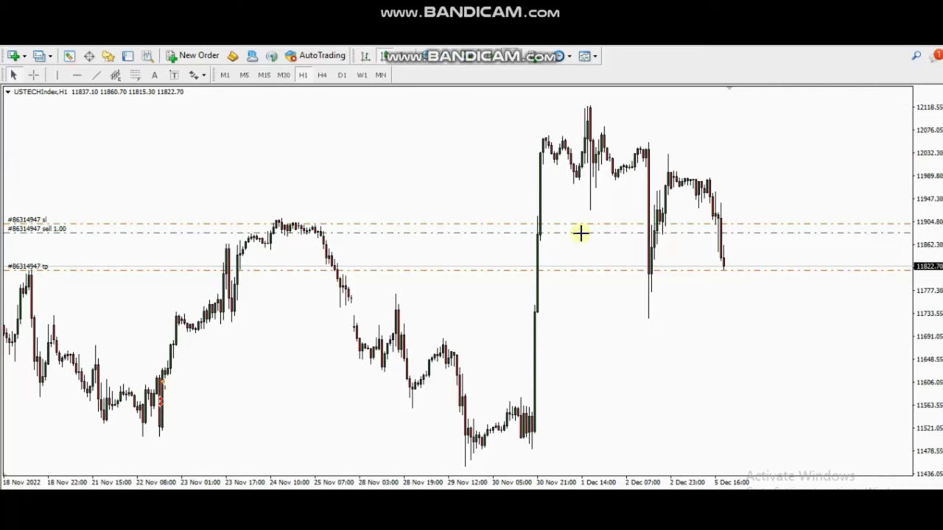
Outline green falling wedges on the H1 USTECHIndex chart and then on the M5 chart
left_click_drag(589, 101, 855, 270)
mouse_move(570, 179)
left_mouse_down()
mouse_move(654, 272)
mouse_move(707, 360)
left_mouse_up()
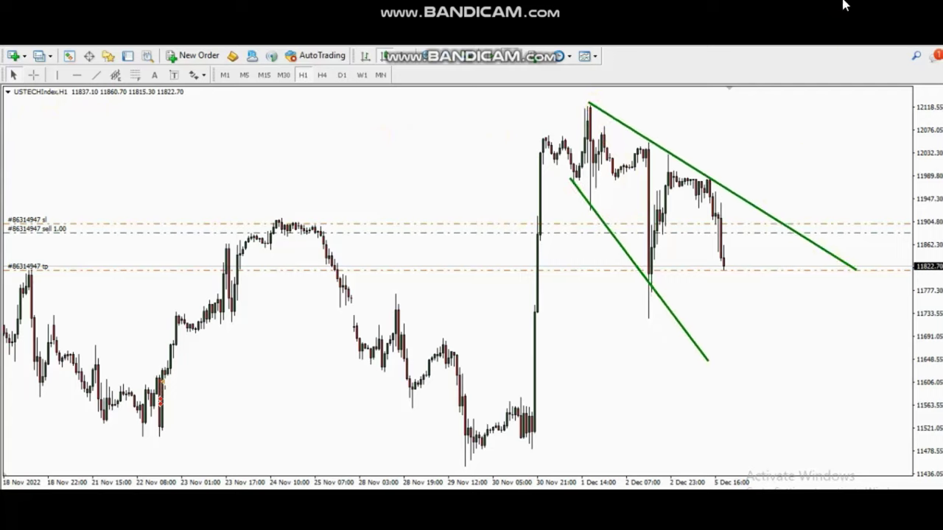
type("M5")
key("Return")
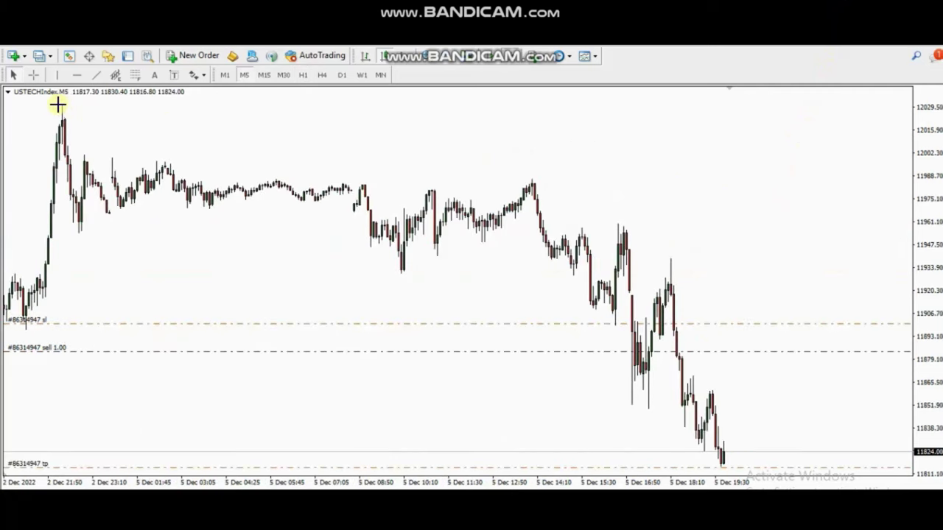
left_click_drag(531, 171, 769, 326)
left_click_drag(544, 251, 690, 507)
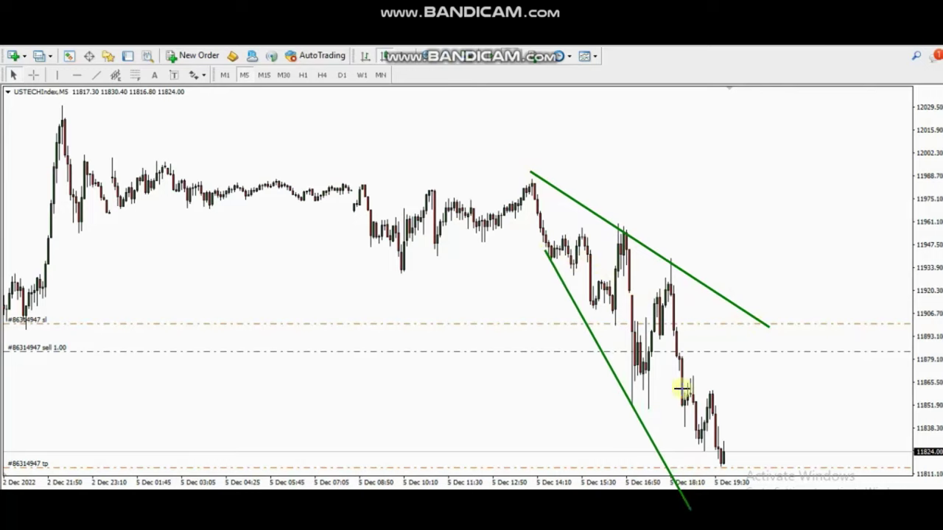
left_click_drag(647, 403, 678, 264)
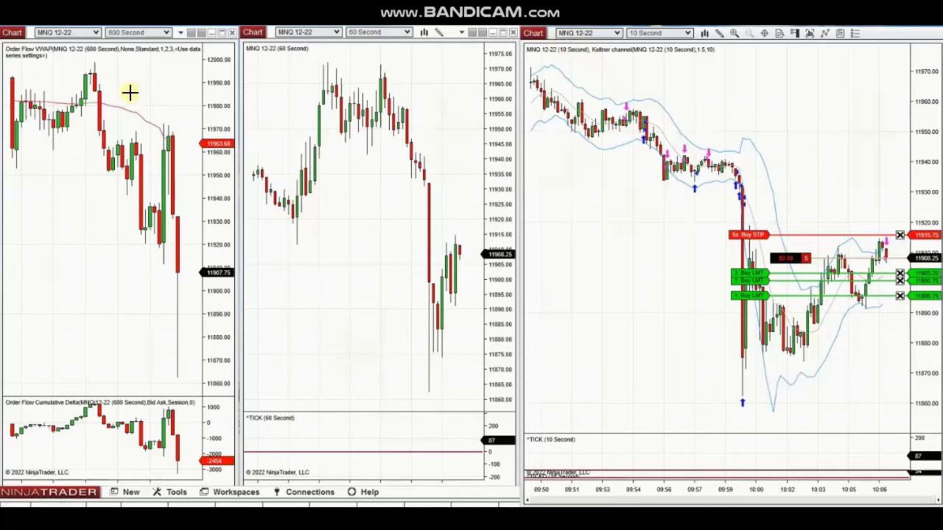
Draw green wedge lines on the 600- and 60-second MNQ charts and raise the buy stop to 11915.75
left_click_drag(87, 62, 226, 164)
left_click_drag(83, 127, 187, 318)
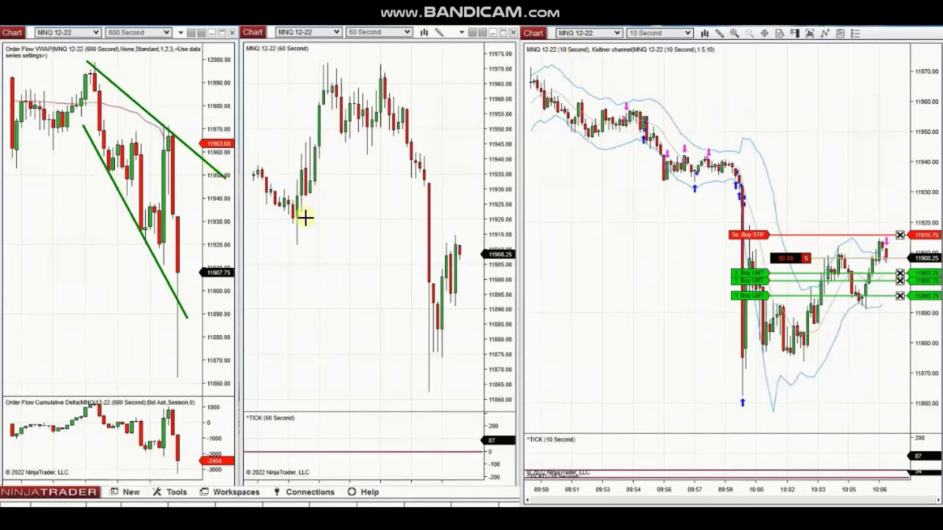
left_click_drag(294, 222, 417, 110)
mouse_move(314, 64)
left_mouse_down()
mouse_move(417, 78)
mouse_move(423, 130)
mouse_move(485, 263)
left_mouse_up()
left_click_drag(361, 146, 444, 399)
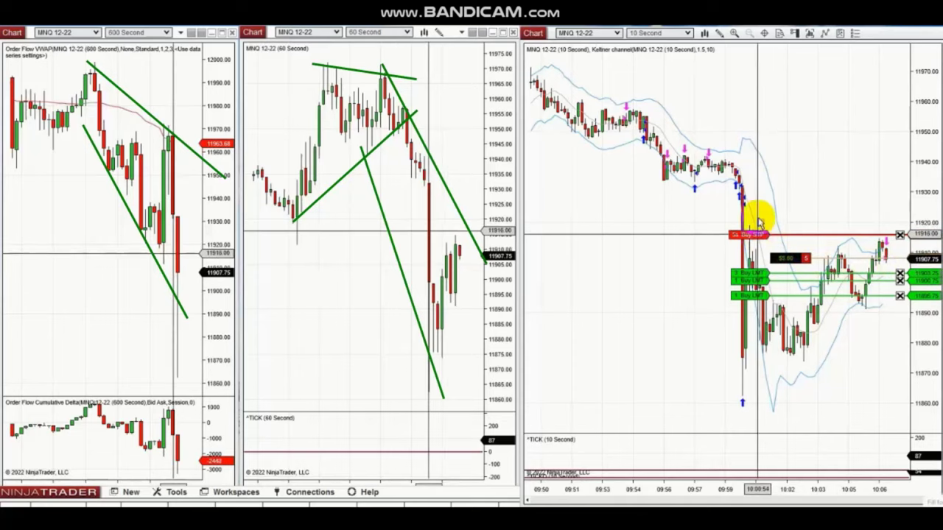
left_click_drag(759, 221, 751, 211)
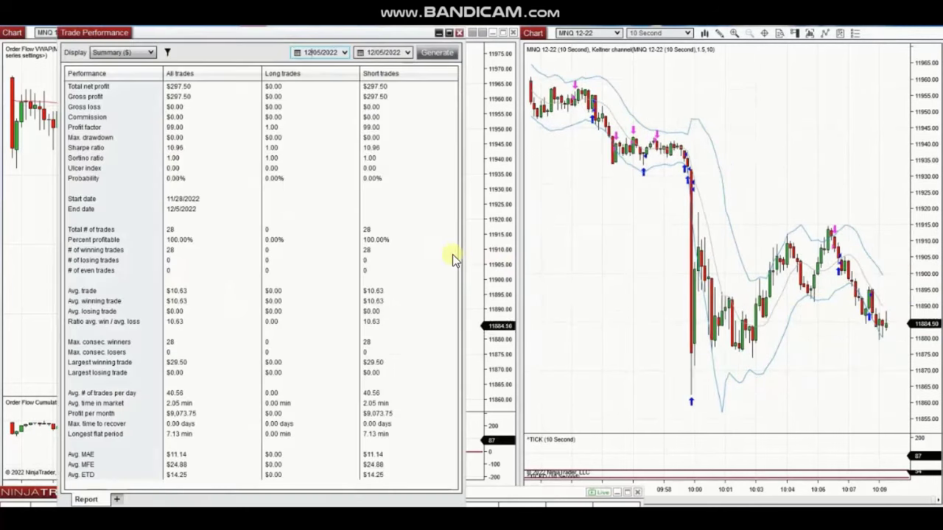
Switch to the workspace with MNQ one-minute and 10-second charts and the five-minute NQ chart
key("super+alt+d")
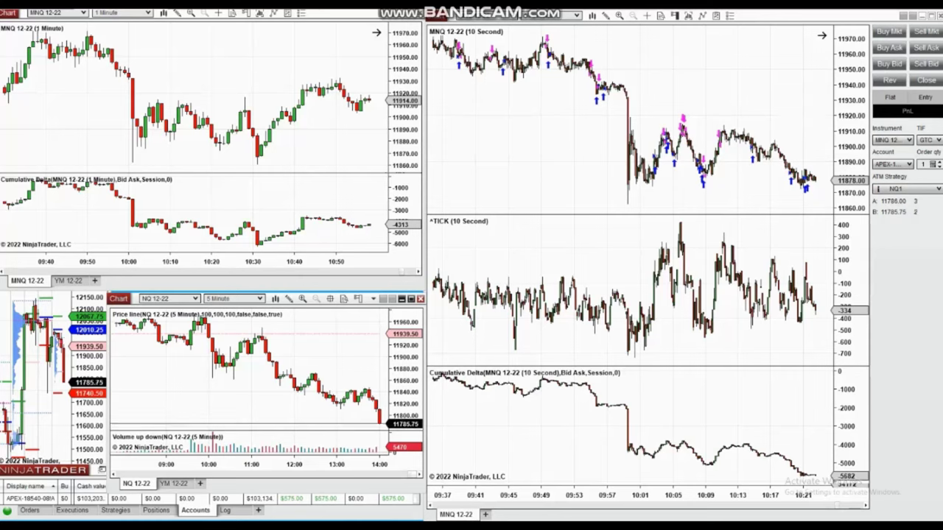
Check today's date on the taskbar clock, then tick ISM Services PMI on the calendar capture
left_click(914, 515)
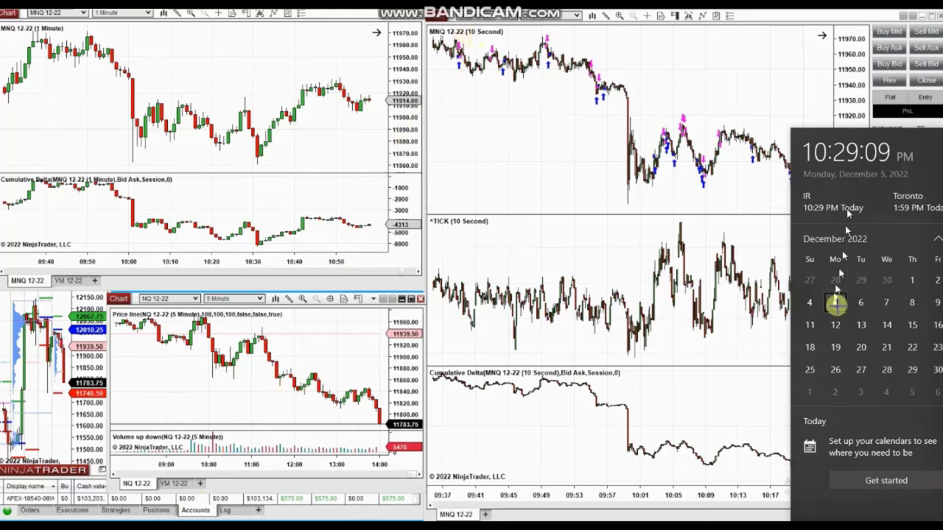
key("Escape")
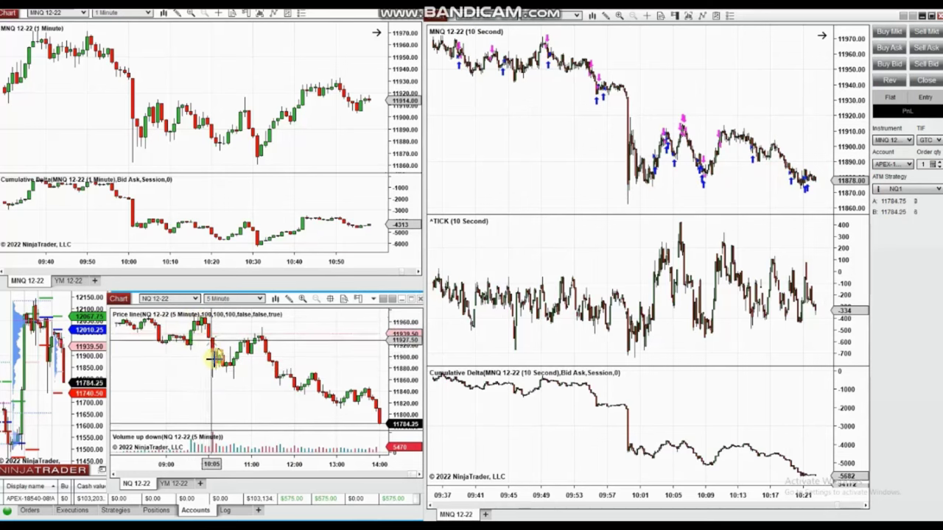
key("alt+Tab")
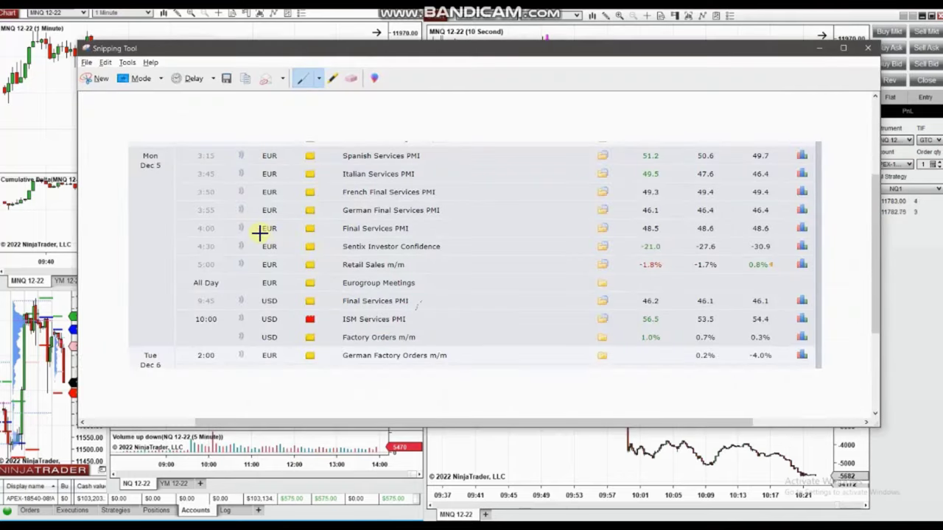
left_click_drag(414, 316, 446, 309)
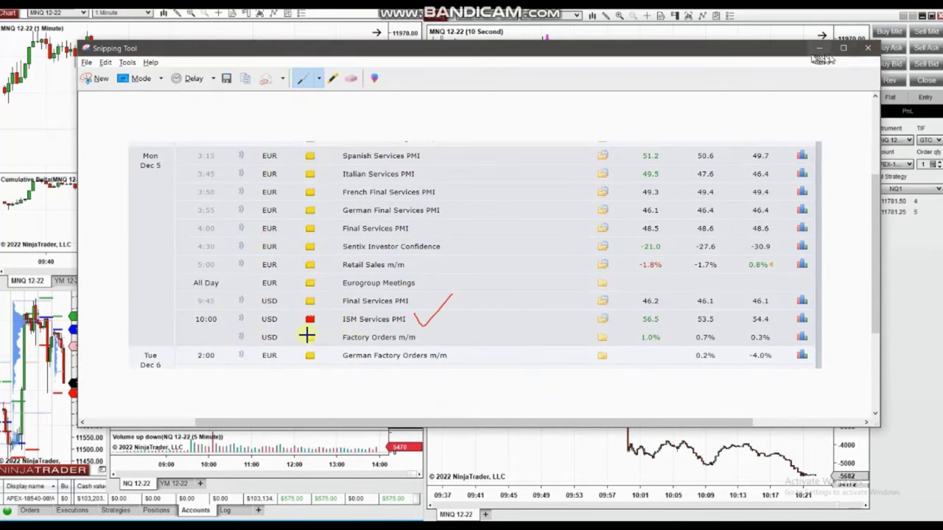
key("alt+Tab")
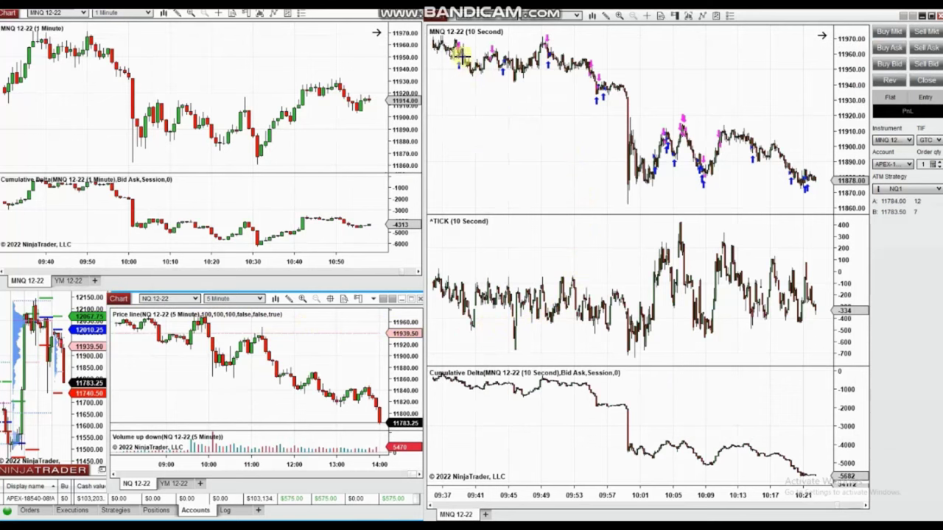
Inspect the 10-second chart, then show the 12/5/2022 Trade Performance summary: 30 trades, $575.00 net profit
left_click(529, 65)
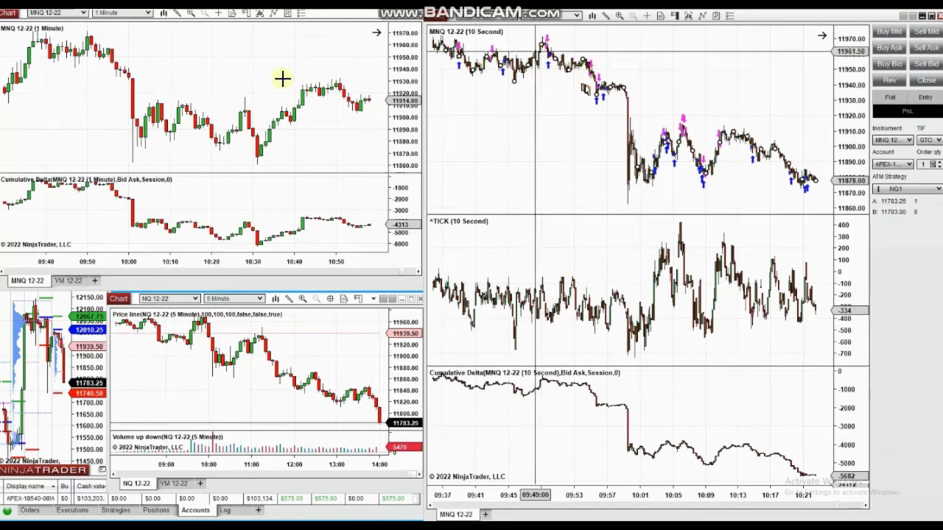
left_click(122, 71)
left_click(624, 84)
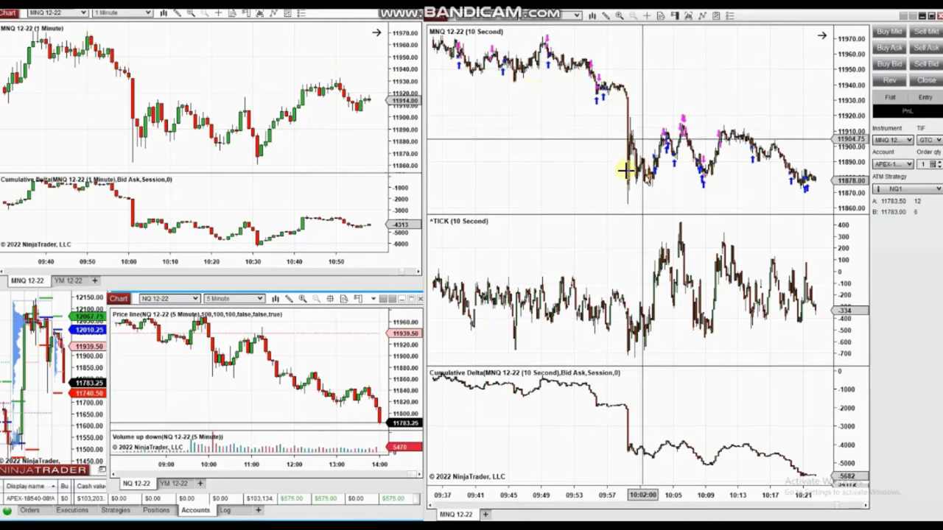
left_click(621, 84)
left_click(659, 153)
left_click(631, 189)
left_click(617, 95)
mouse_move(617, 95)
left_mouse_down()
mouse_move(640, 184)
mouse_move(636, 158)
mouse_move(664, 151)
mouse_move(762, 151)
mouse_move(787, 163)
left_mouse_up()
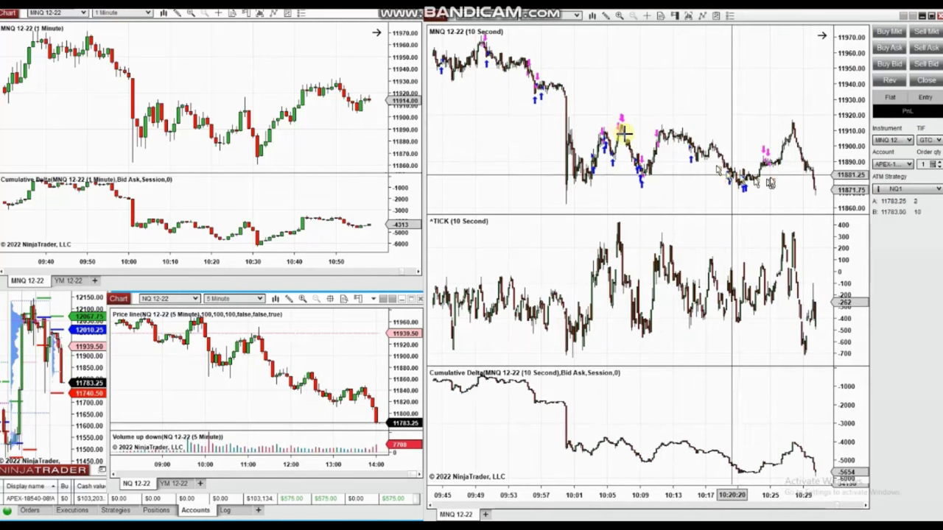
key("alt+Tab")
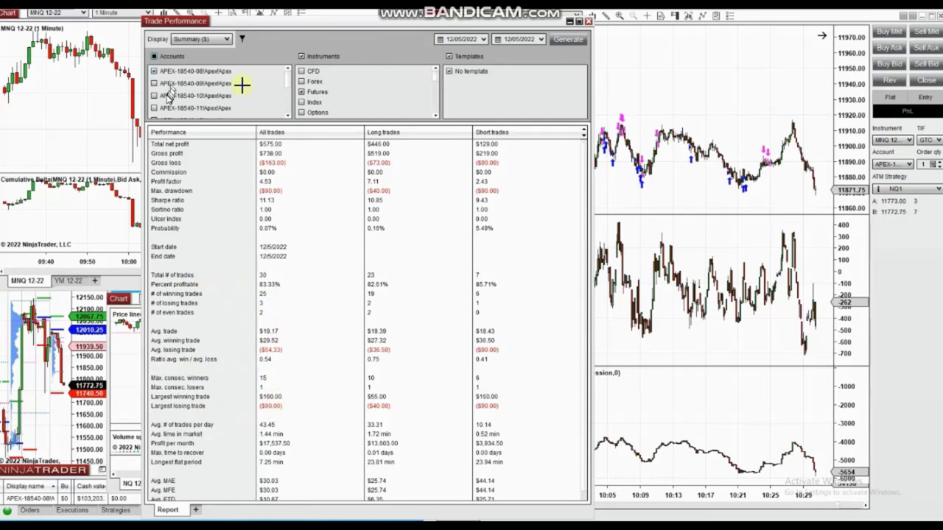
Uncheck the first account, then toggle the Accounts header checkbox in Trade Performance
left_click(154, 71)
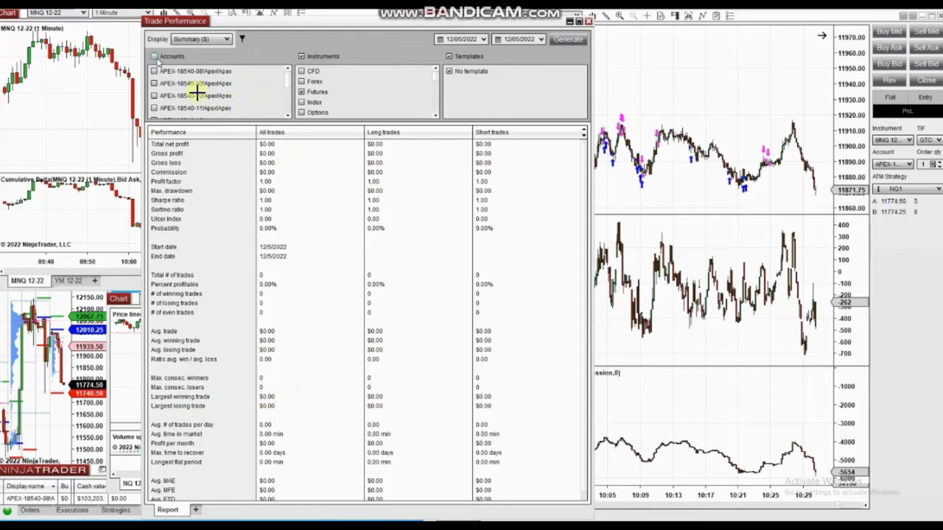
left_click(154, 57)
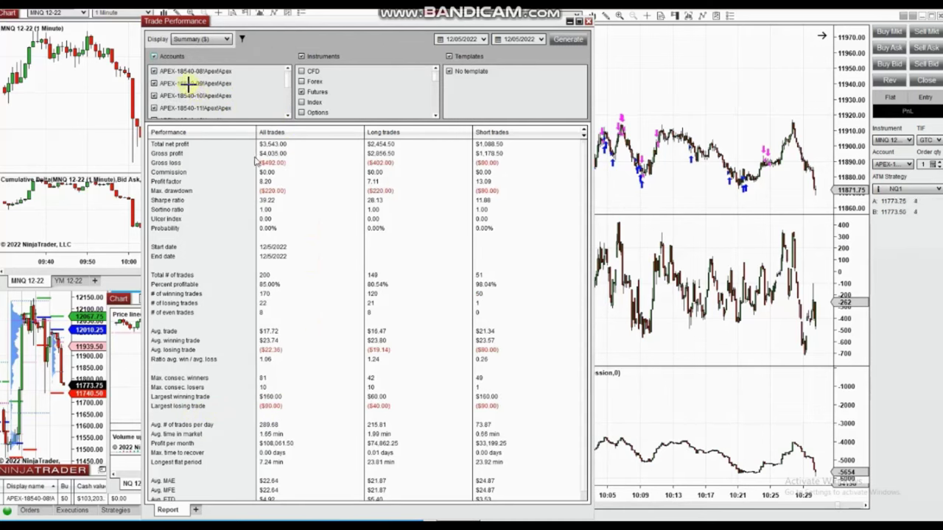